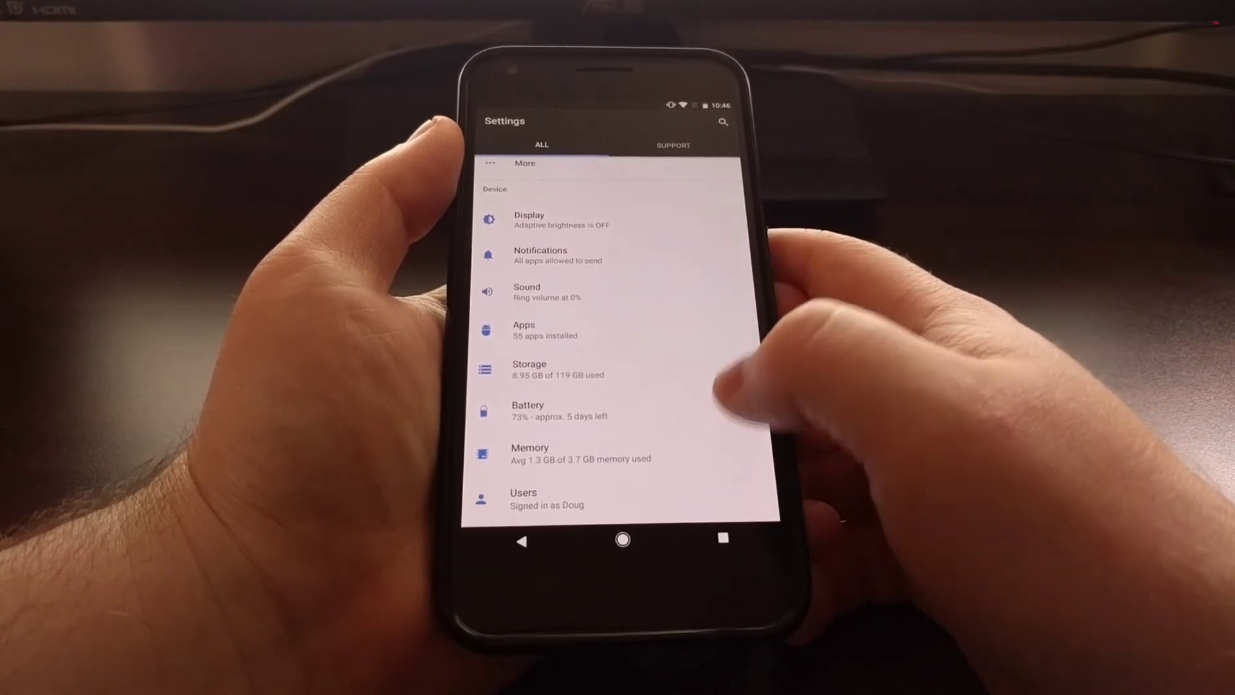
scroll(623, 328, "down", 10)
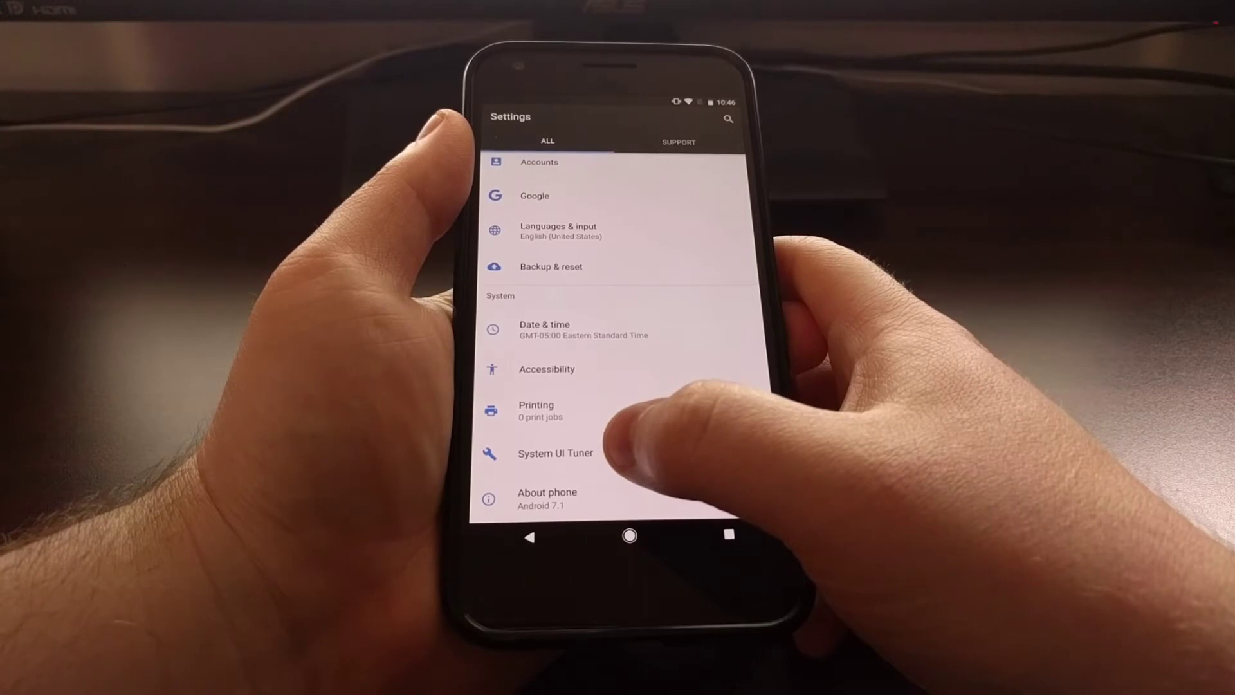
Step: Open System UI Tuner from Settings and dismiss its experimental-features warning
left_click(618, 453)
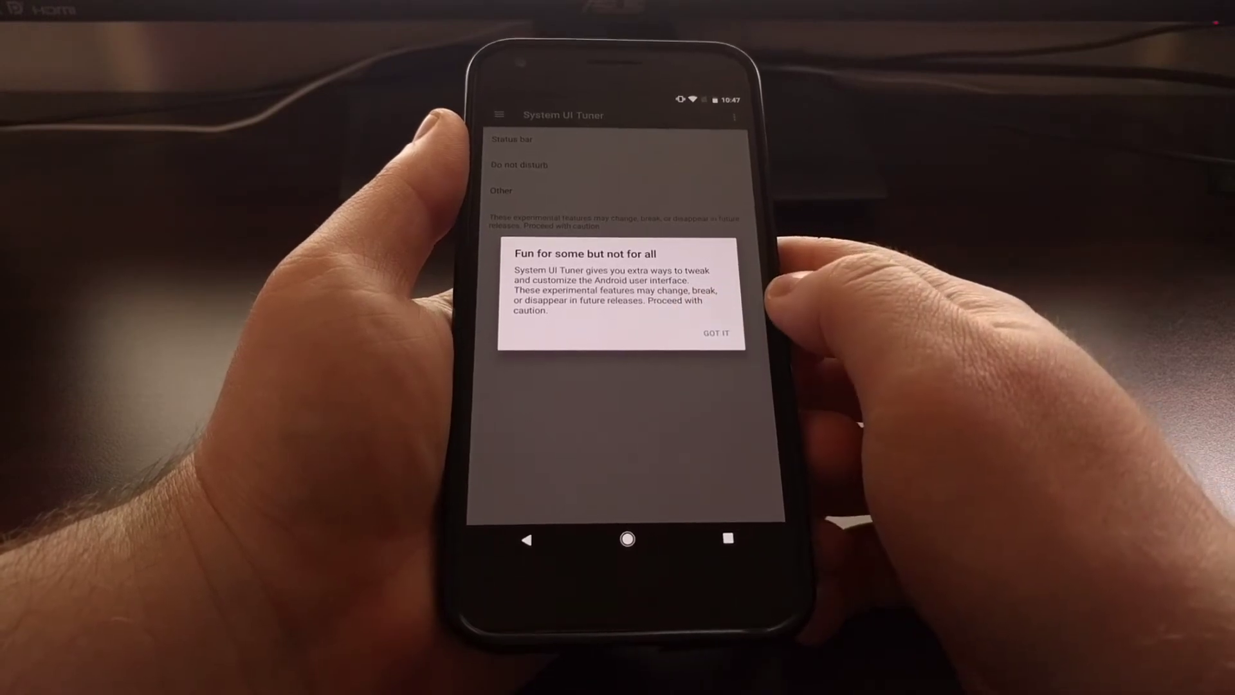
left_click(715, 333)
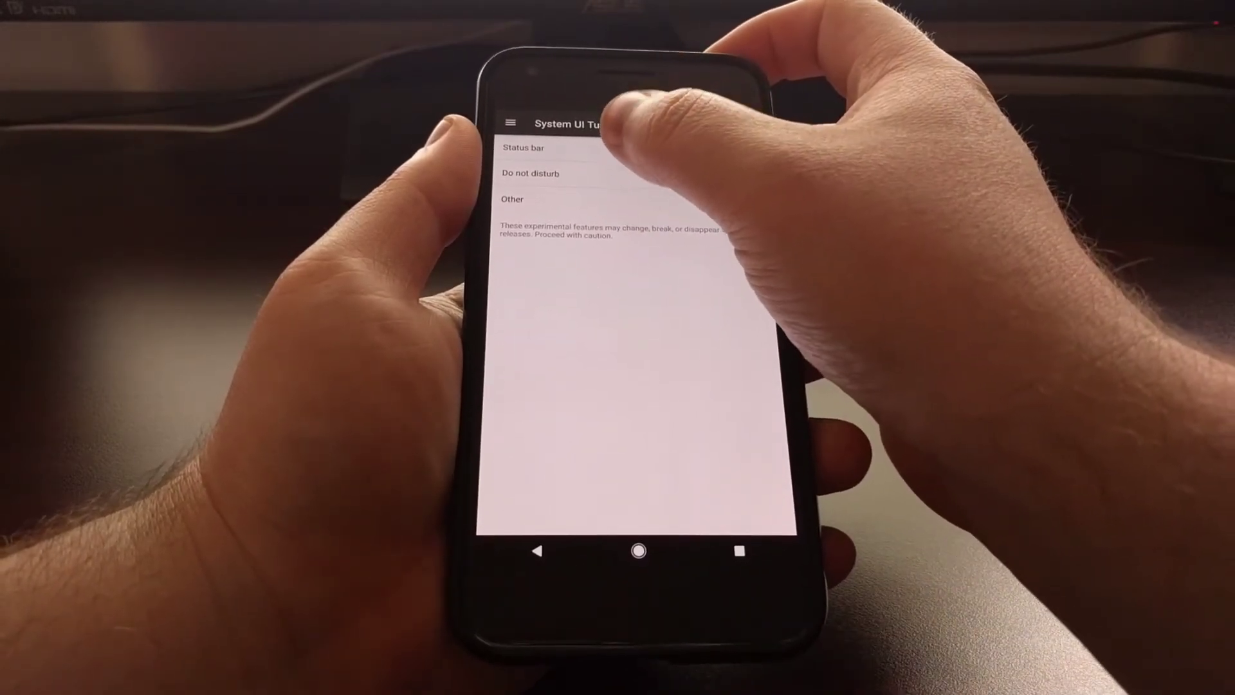
Step: Open the Status bar icon list and bring up the Battery display choices
left_click(579, 148)
scroll(627, 337, "down", 2)
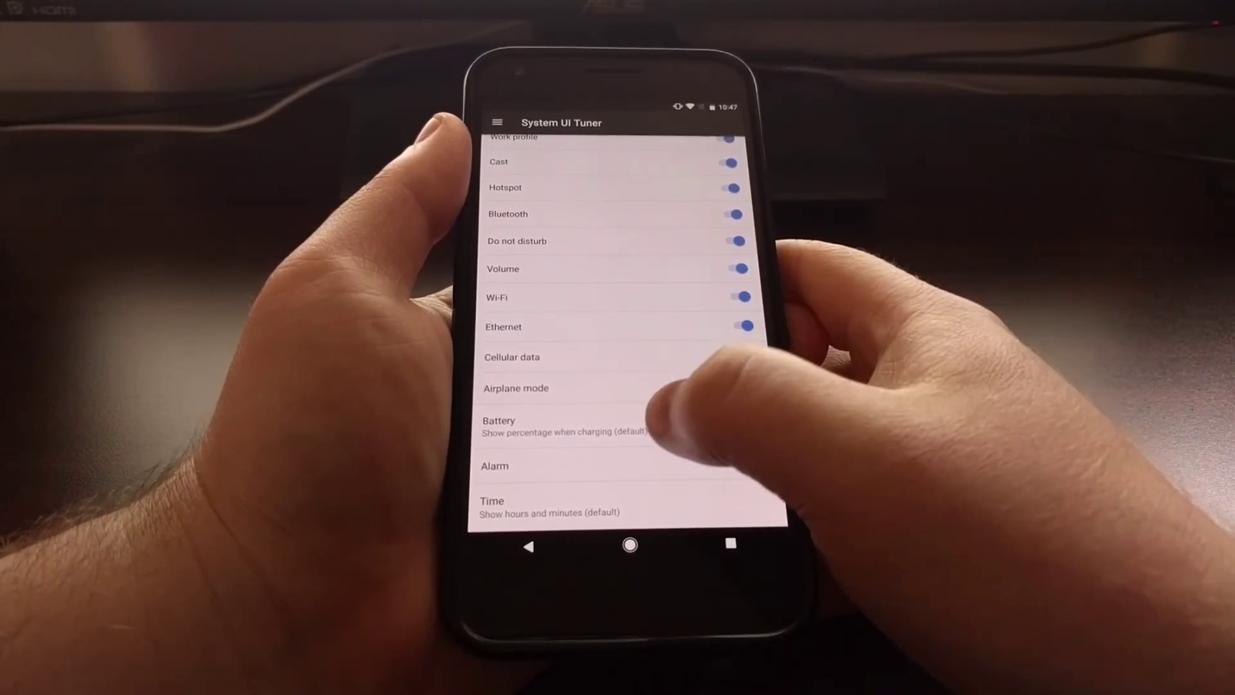
left_click(579, 426)
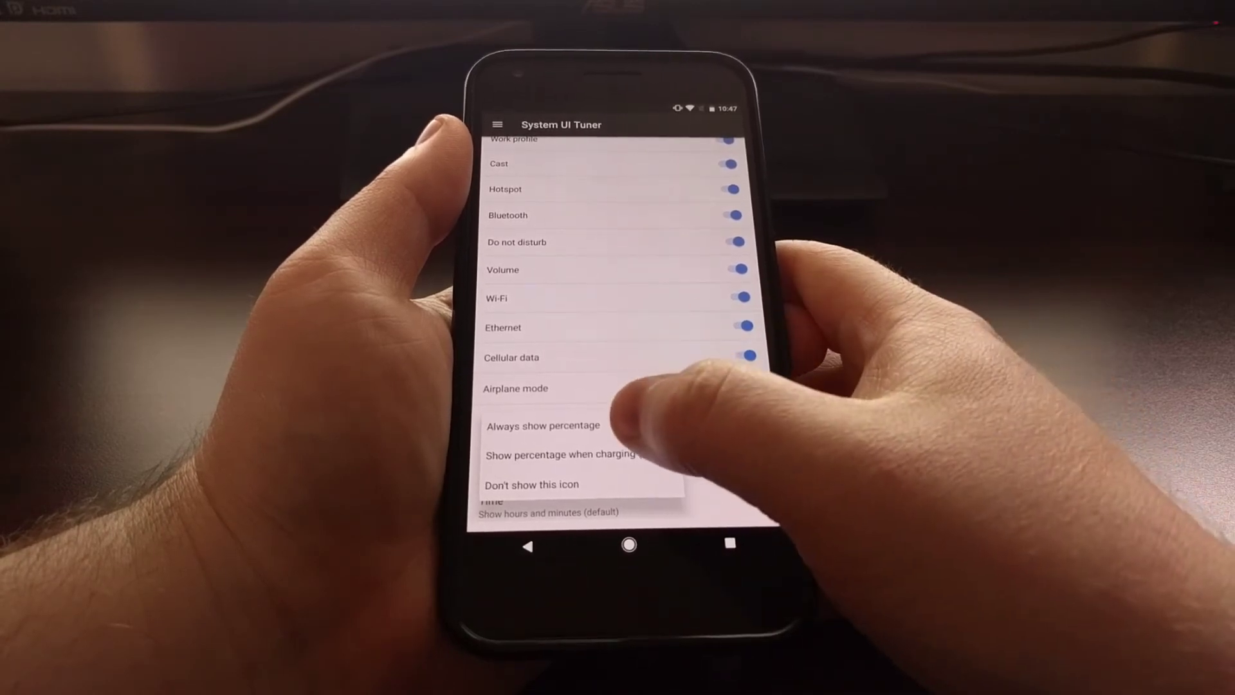
Step: Set the Battery status bar option to 'Always show percentage'
left_click(544, 426)
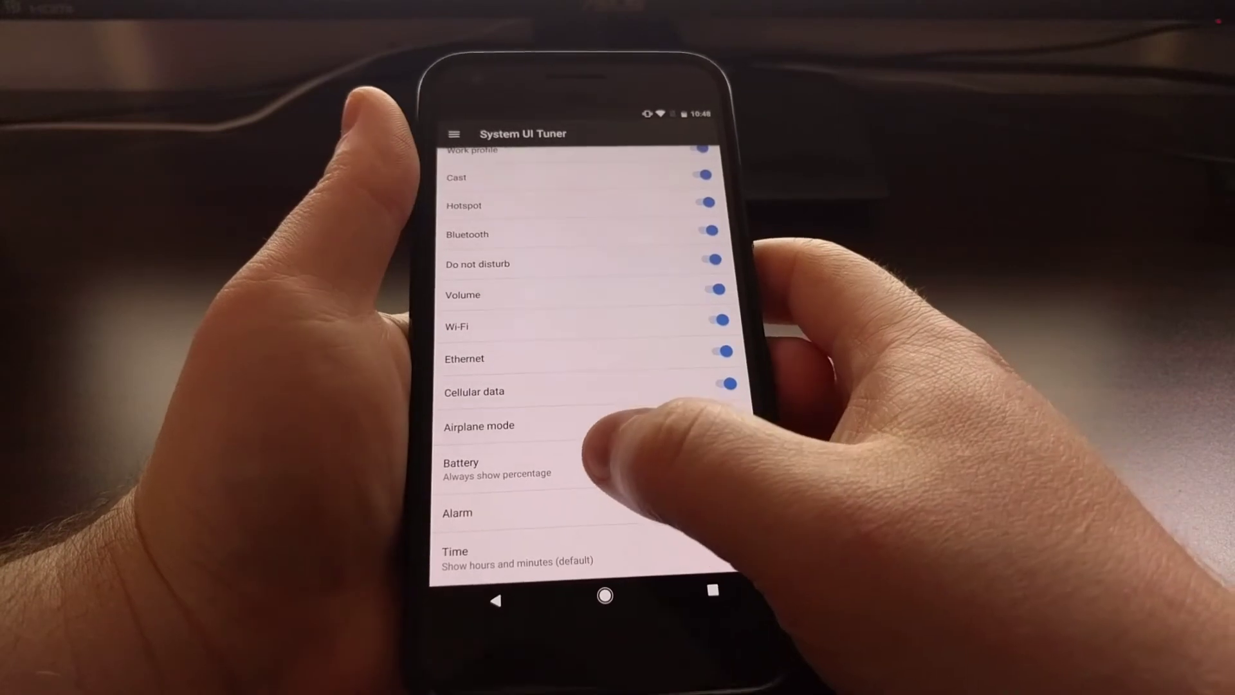
left_click(497, 463)
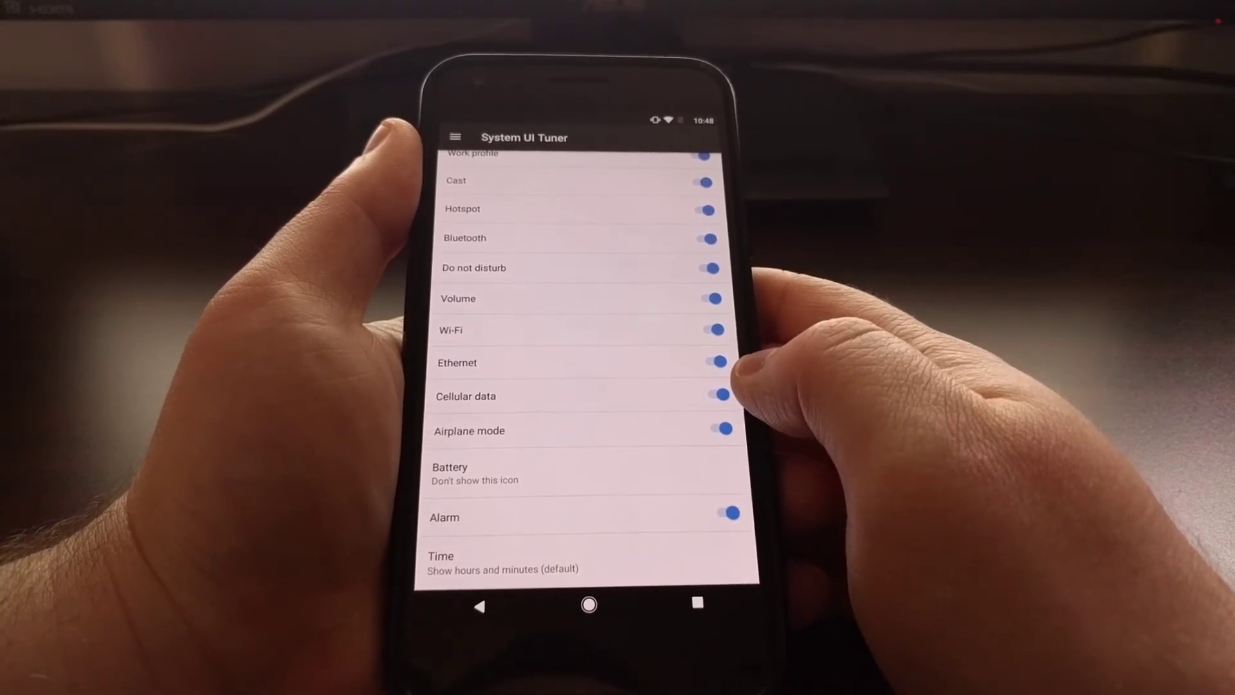
Step: Try the charging-only battery percentage, restore 'Always show percentage', and return home
left_click(675, 473)
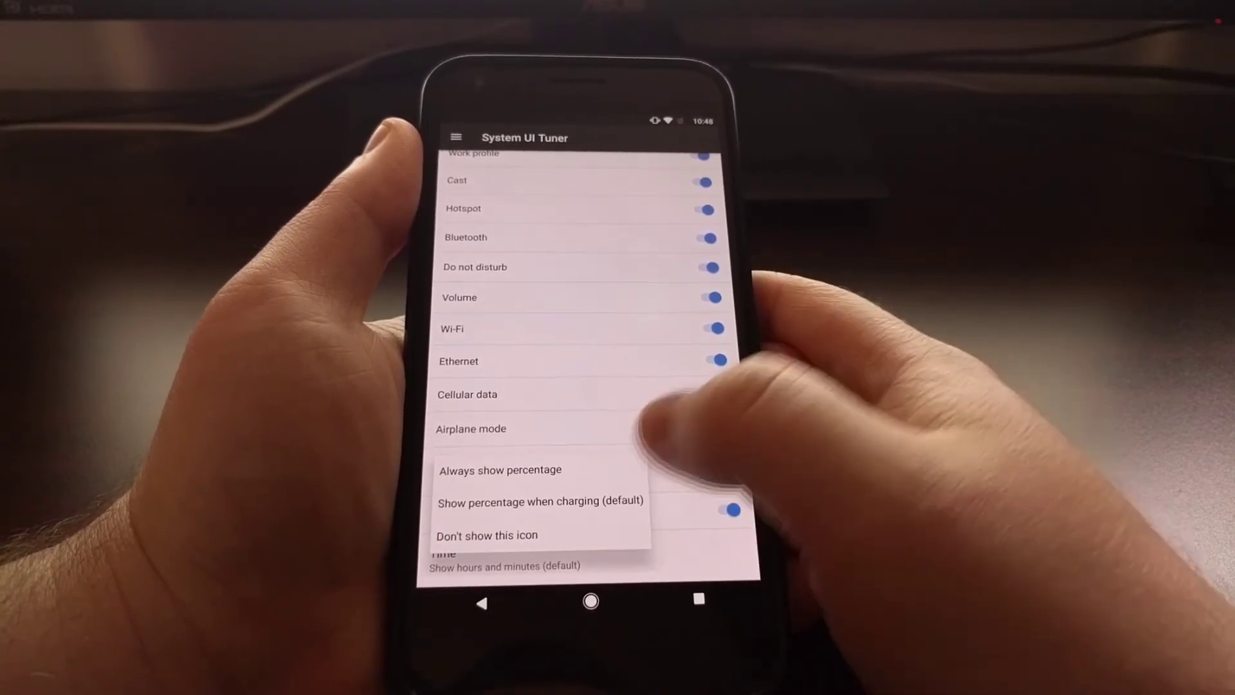
left_click(540, 501)
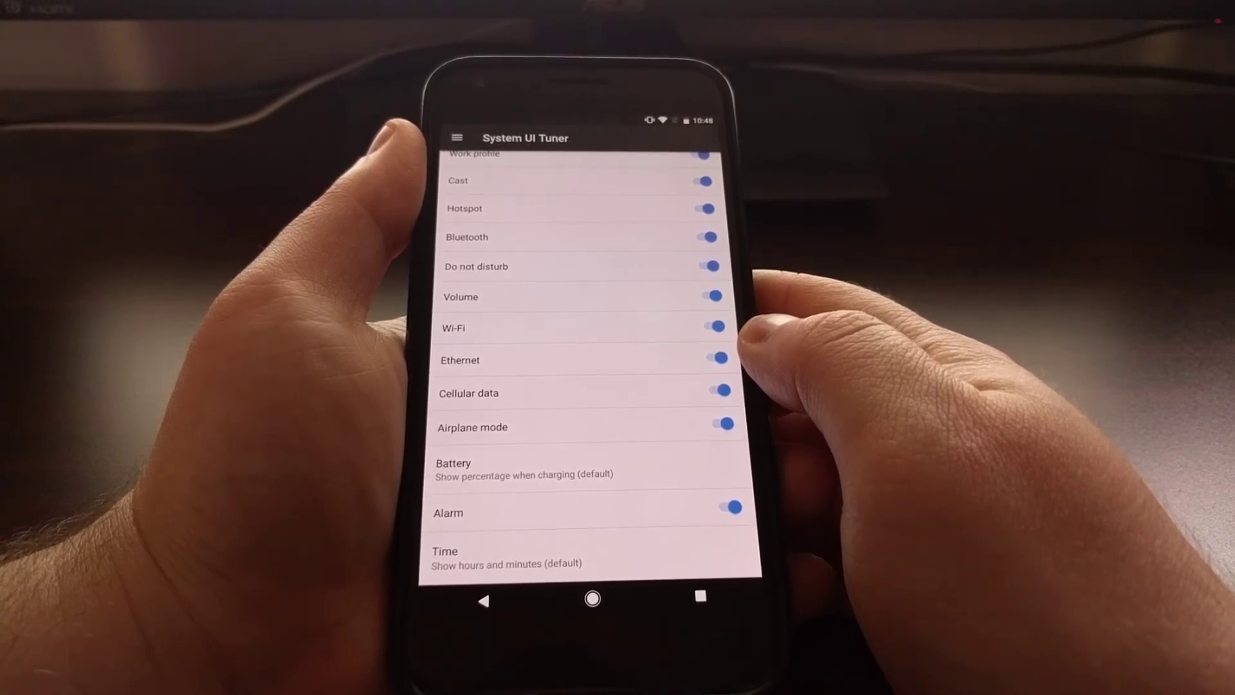
left_click(579, 468)
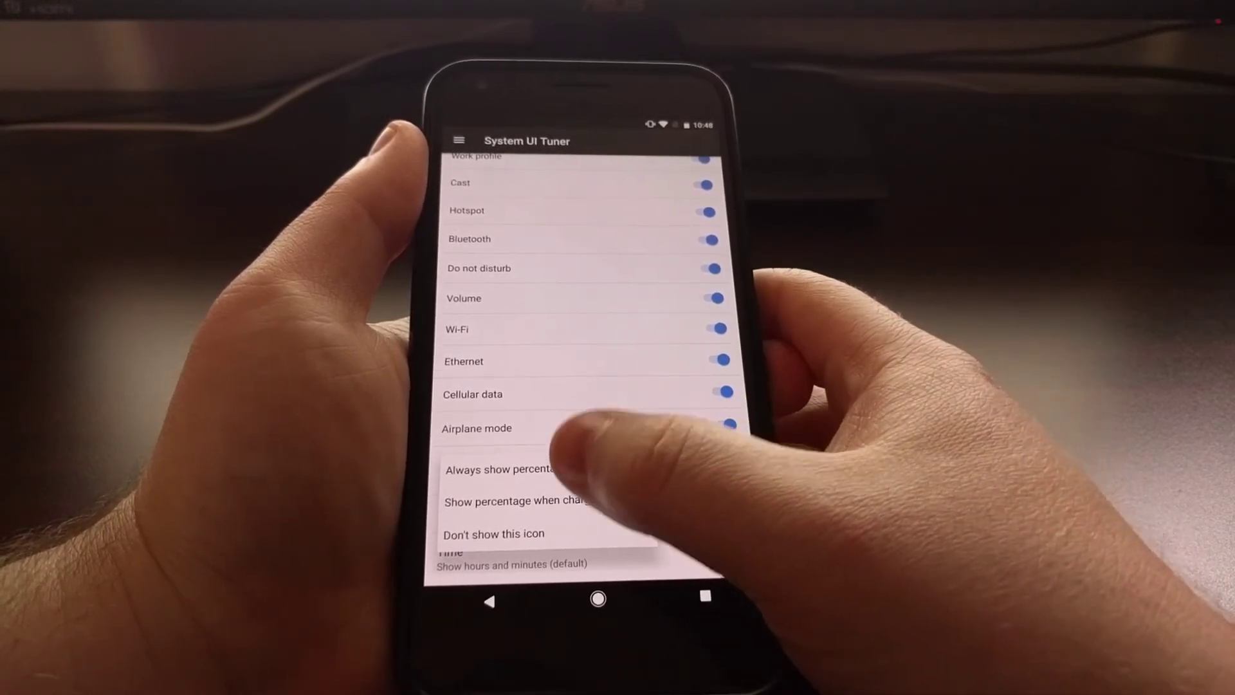
left_click(521, 468)
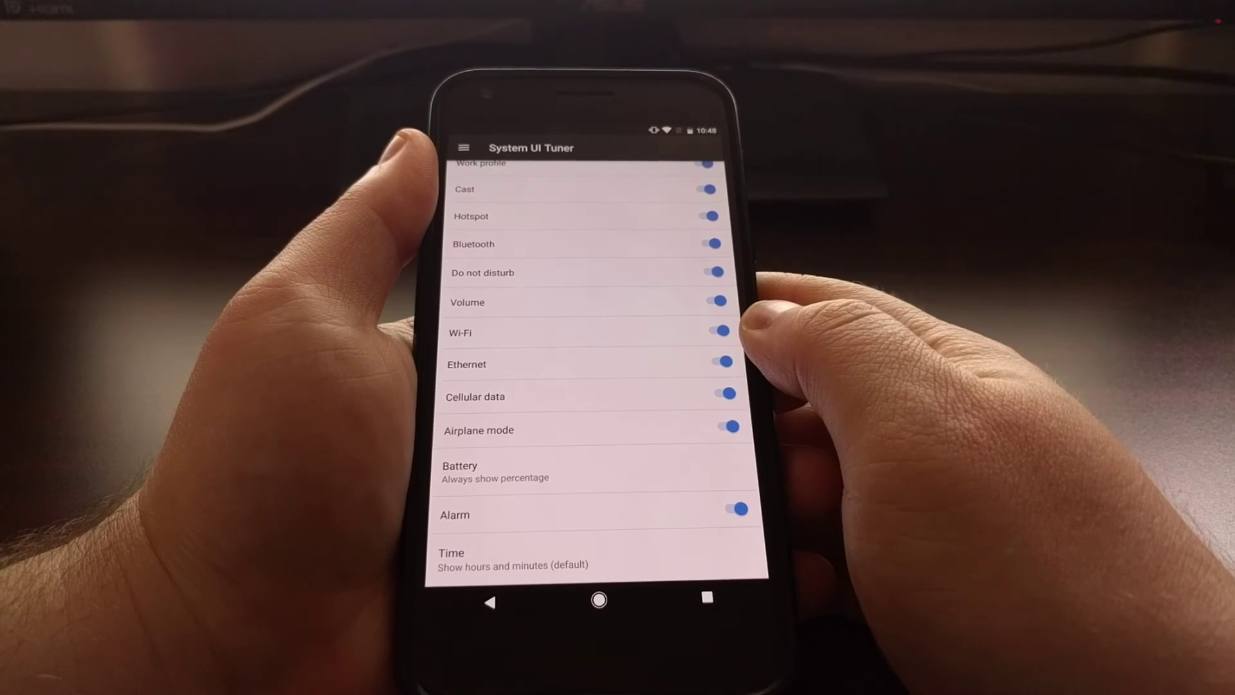
left_click(599, 598)
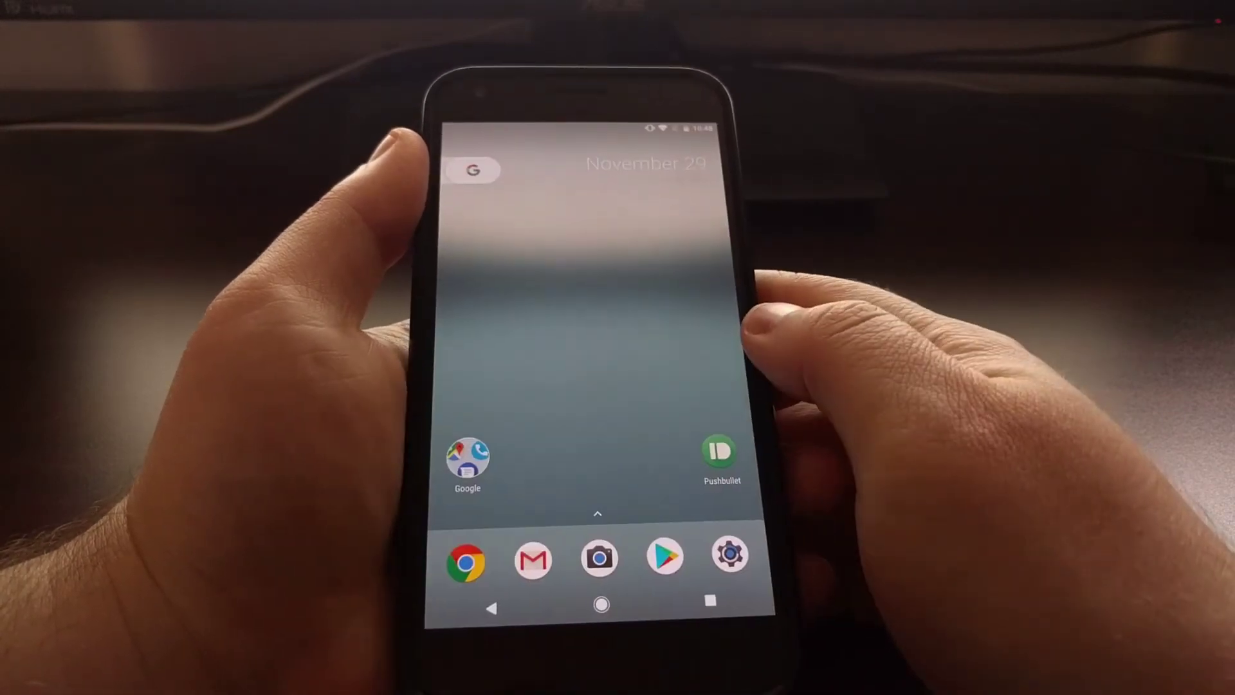